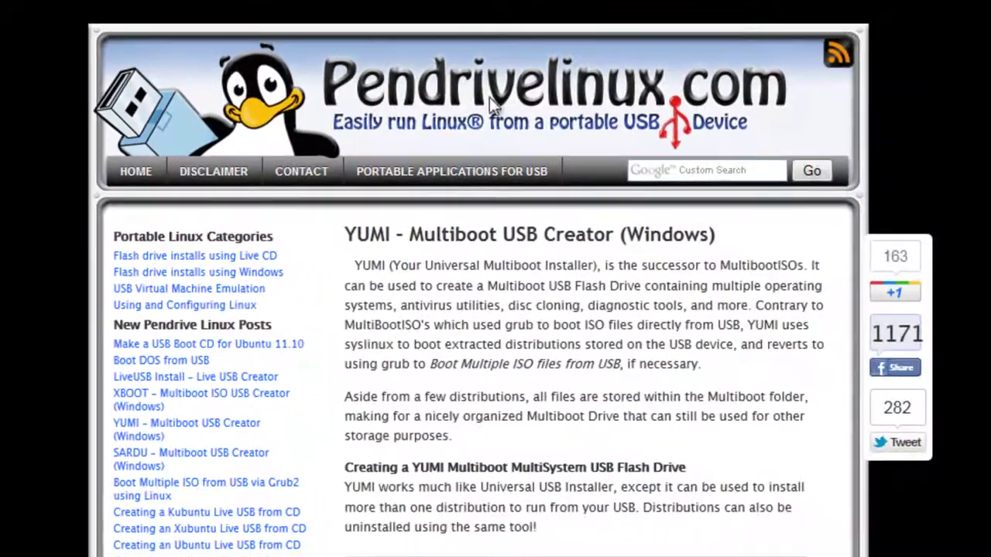
# Step: Download YUMI-0.0.4.5.exe from the YUMI Multiboot USB Creator page and save the file
pyautogui.scroll(-3, 764, 102)
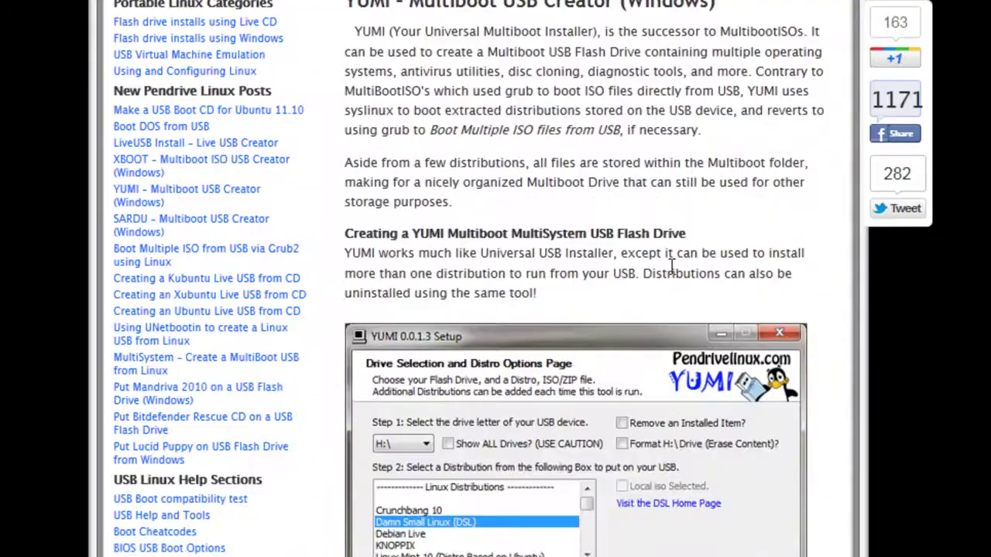
pyautogui.scroll(-5, 672, 267)
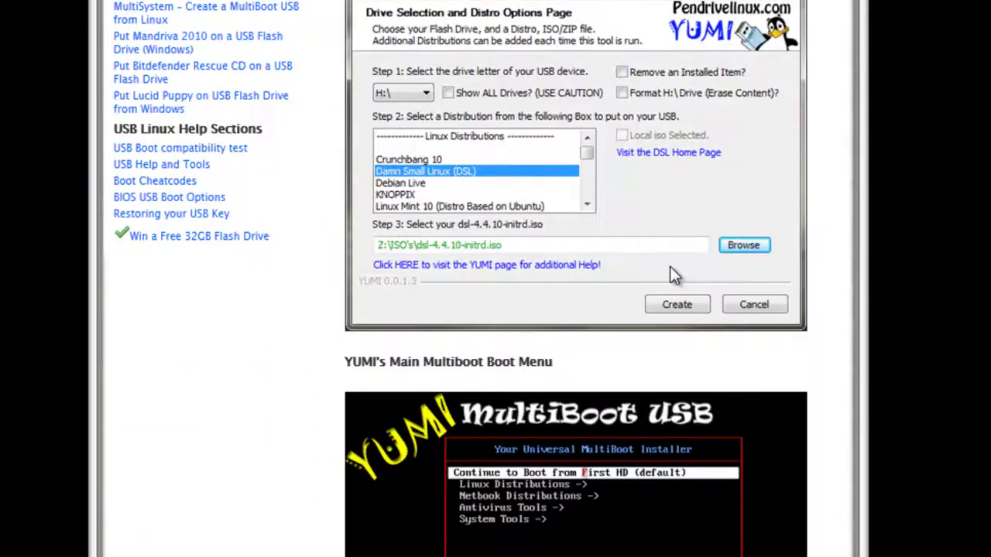
pyautogui.scroll(-6, 670, 271)
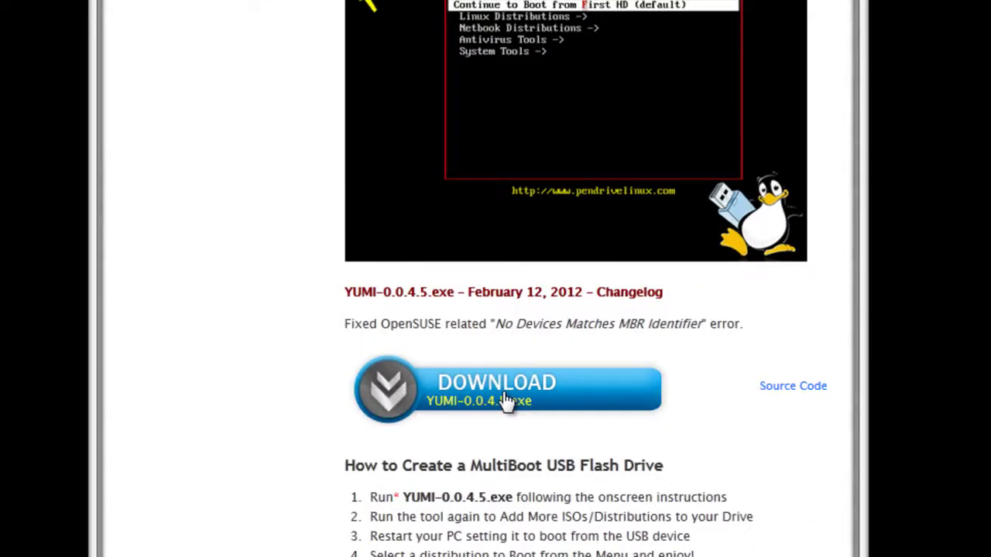
pyautogui.click(505, 401)
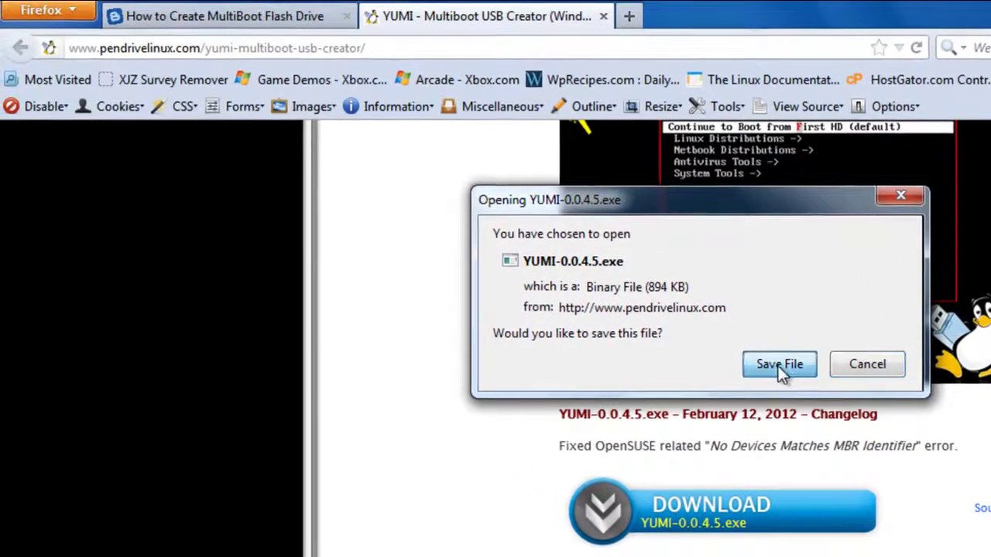
pyautogui.click(565, 242)
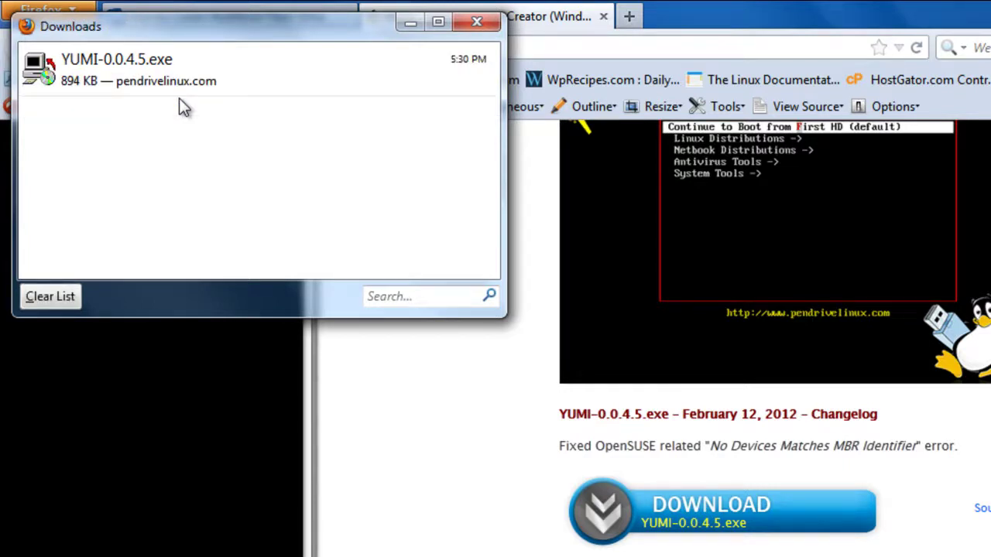
# Step: Run the downloaded YUMI-0.0.4.5.exe and accept its license agreement
pyautogui.click(197, 74)
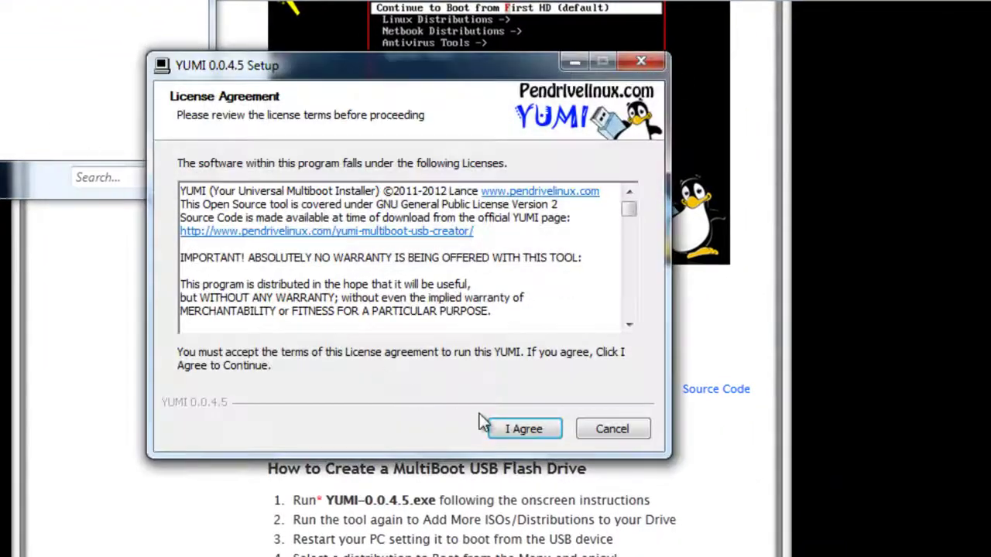
pyautogui.click(524, 429)
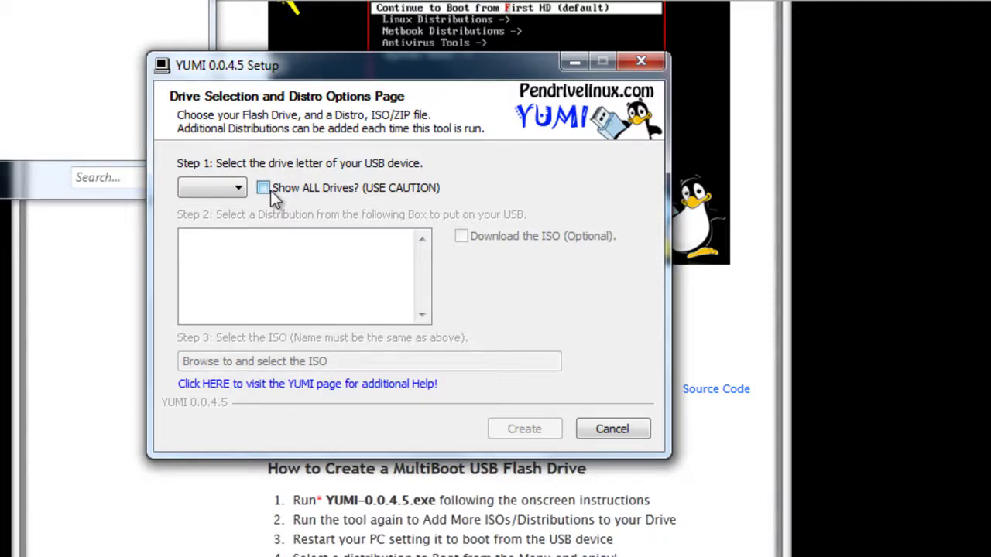
# Step: Show all drives, choose J:\ as the USB device and enable formatting of that drive
pyautogui.click(271, 190)
pyautogui.click(238, 190)
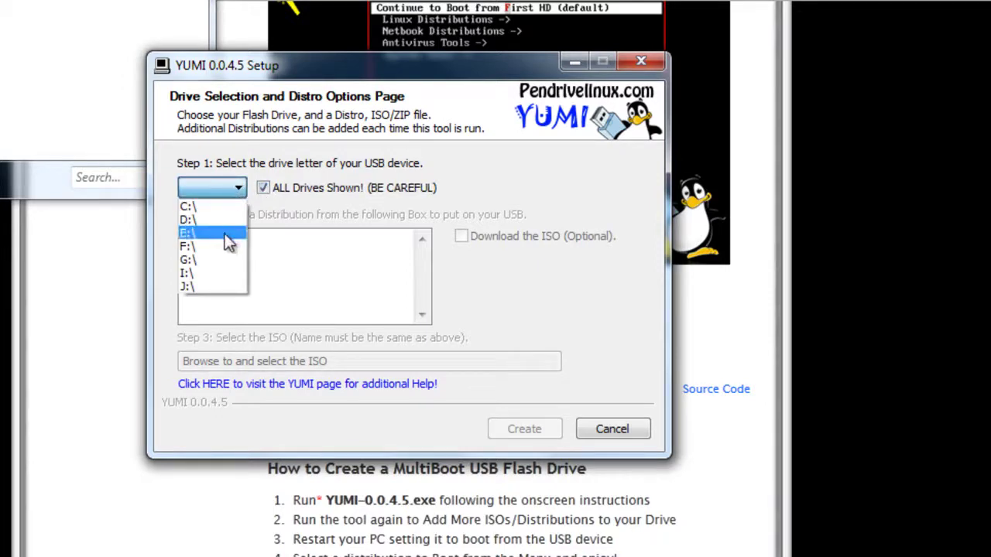
pyautogui.click(214, 285)
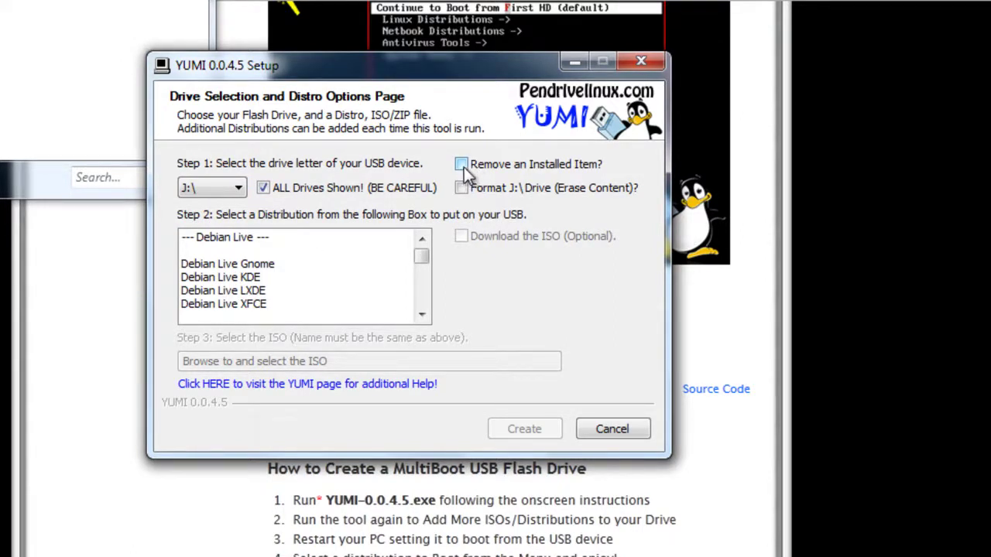
pyautogui.click(462, 188)
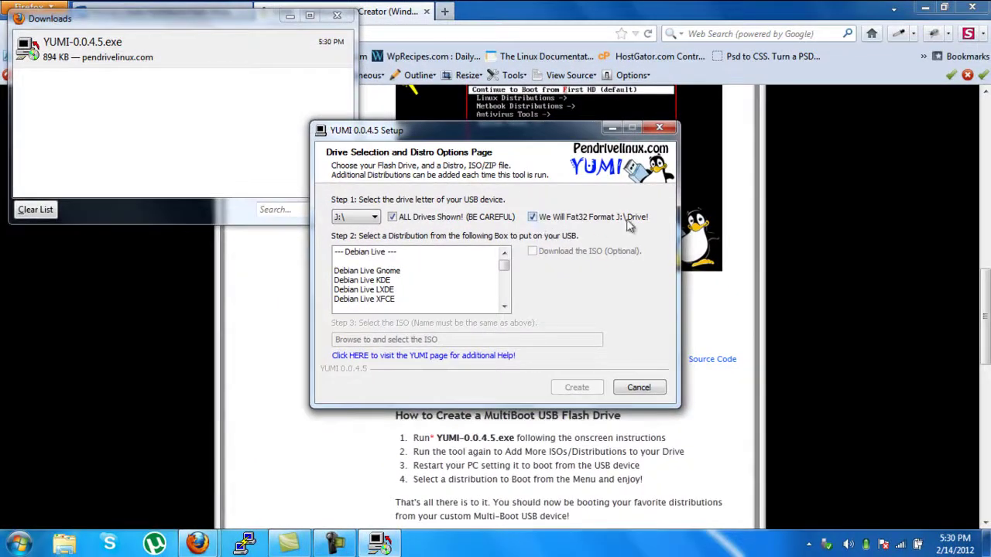
# Step: Check in Computer which drive letter belongs to the USB flash drive, and return to the YUMI setup
pyautogui.click(20, 544)
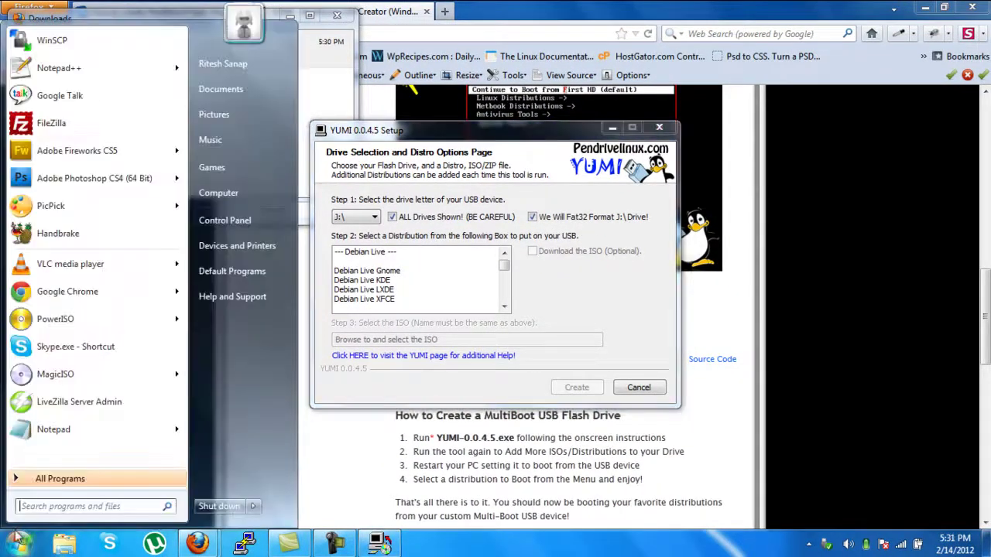
pyautogui.click(214, 191)
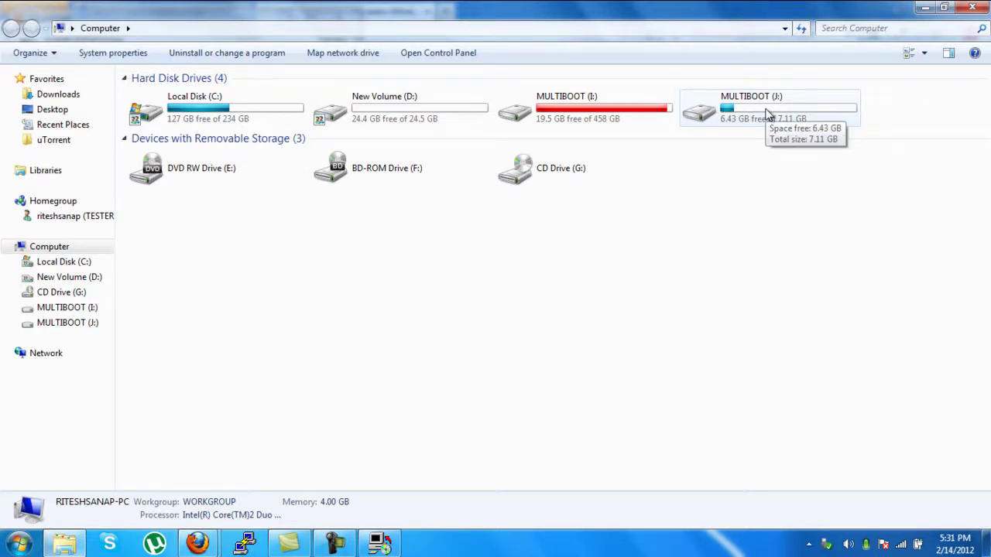
pyautogui.click(925, 9)
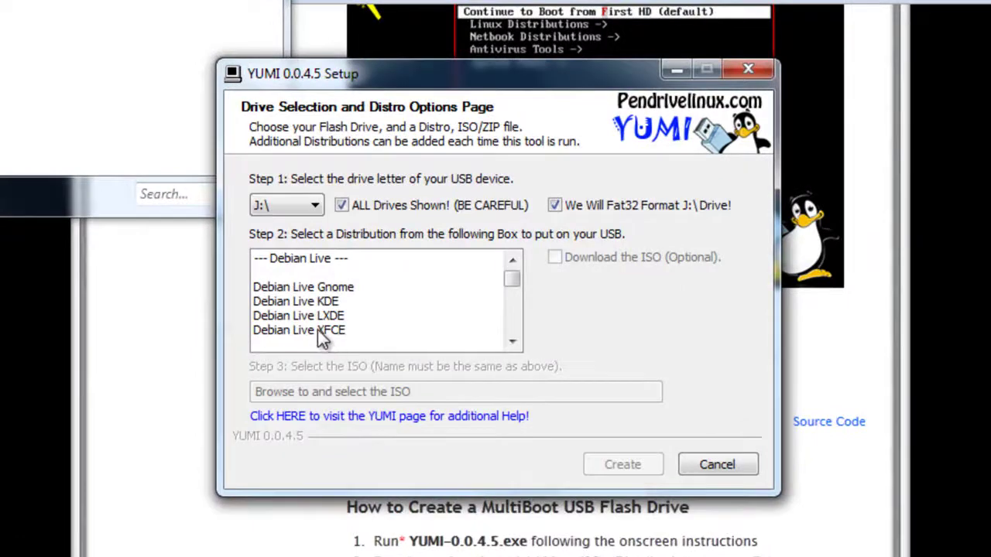
# Step: Select Ubuntu 10.10 as the distribution to put on the USB drive
pyautogui.click(323, 333)
pyautogui.press('u')
pyautogui.press('u')
pyautogui.press('u')
pyautogui.press('u')
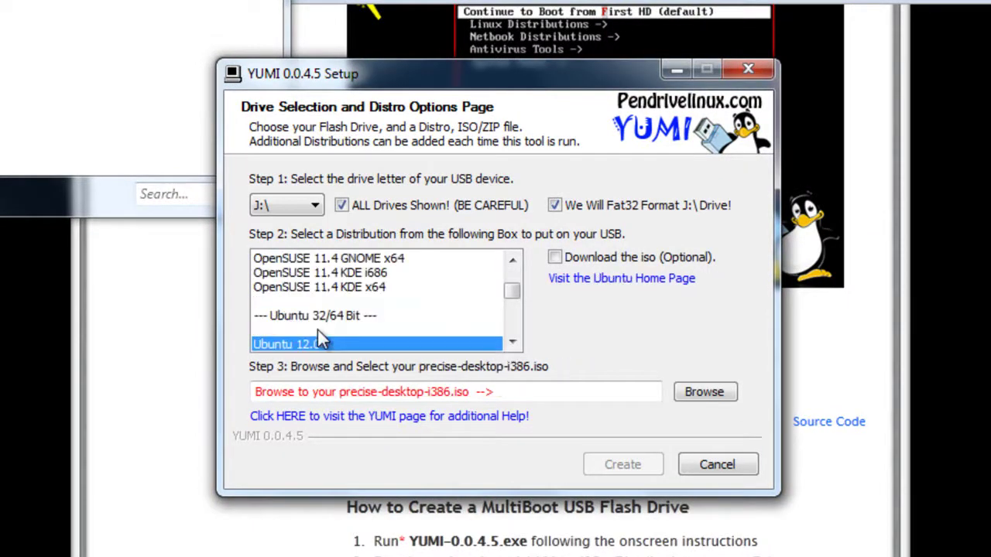
pyautogui.press('u')
pyautogui.press('u')
pyautogui.press('u')
pyautogui.press('u')
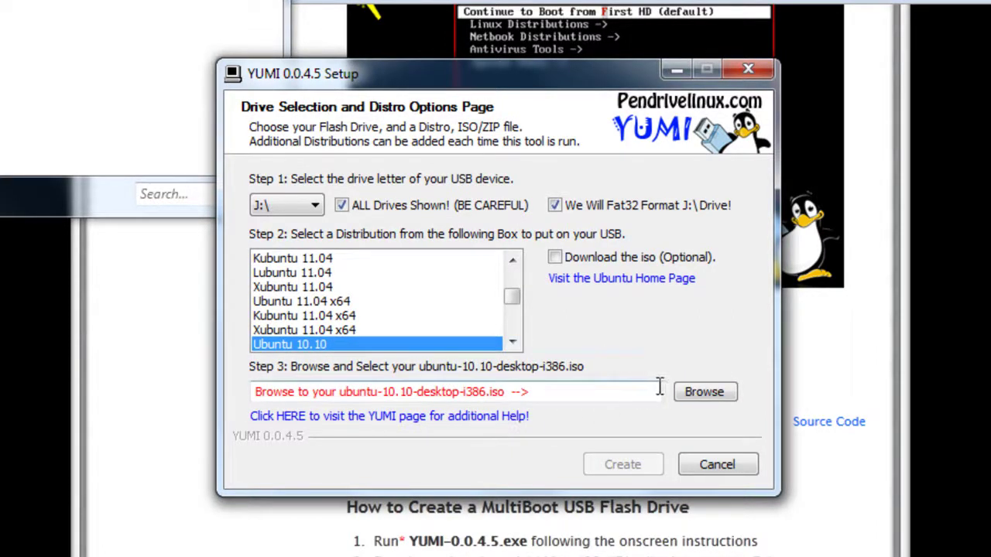
# Step: Choose ubuntu-10.10-desktop-i386.iso from the Operating Systems folder as the source ISO
pyautogui.click(701, 395)
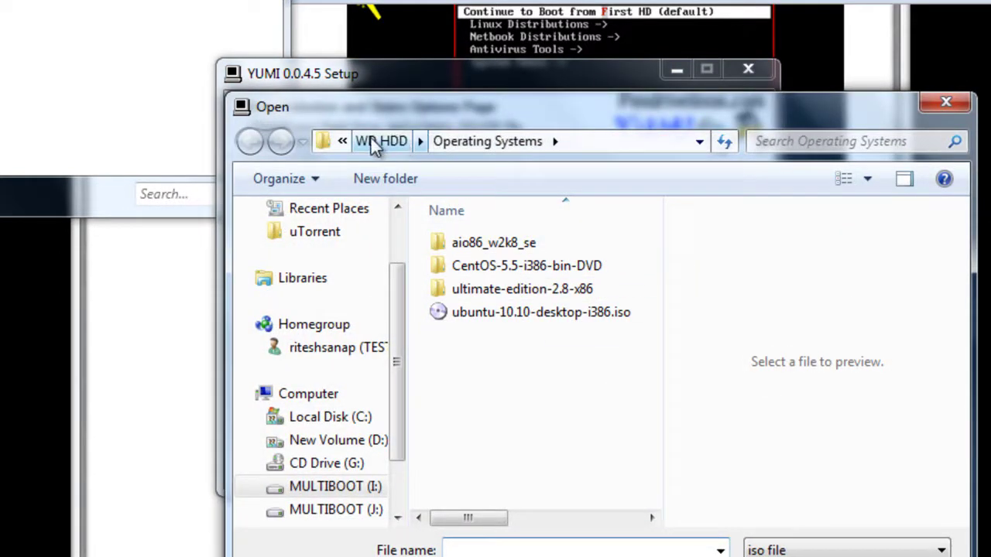
pyautogui.click(494, 310)
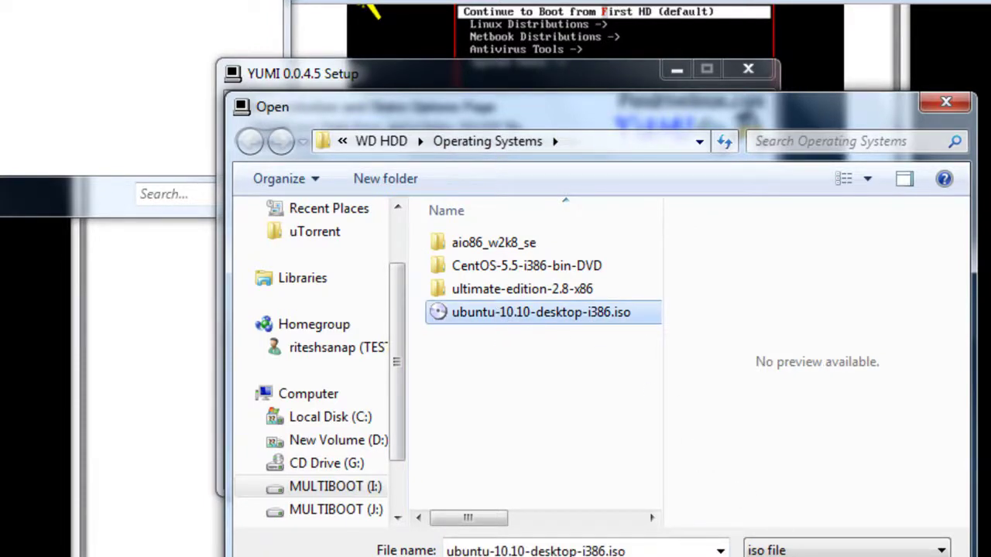
pyautogui.press('Return')
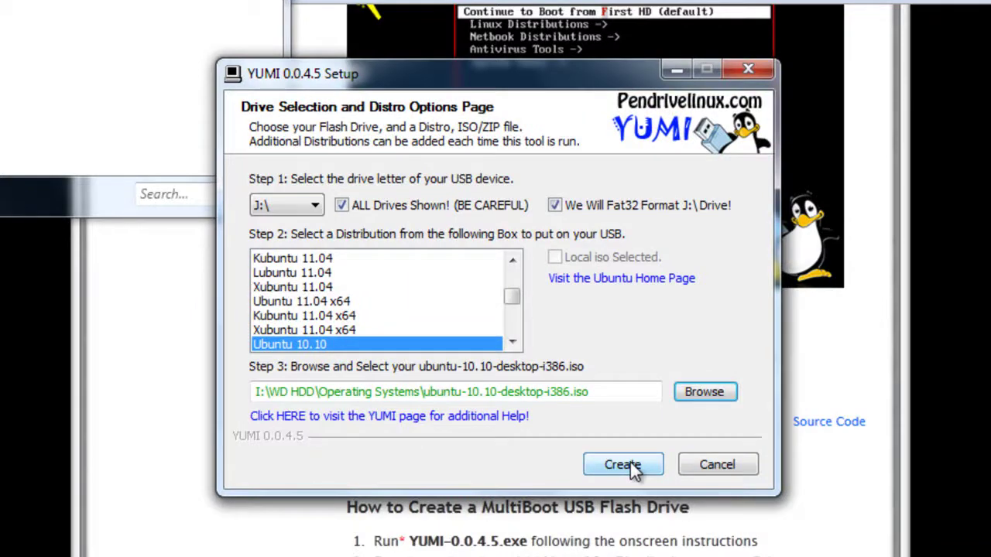
# Step: Create the multiboot drive on J:, confirming the format and installation, and finish the setup without adding more distributions
pyautogui.click(624, 465)
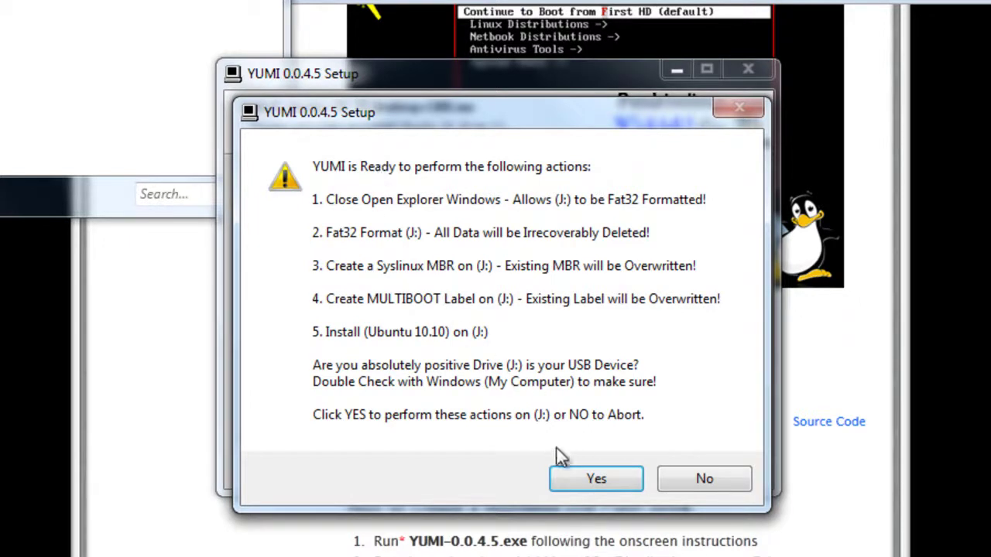
pyautogui.click(590, 482)
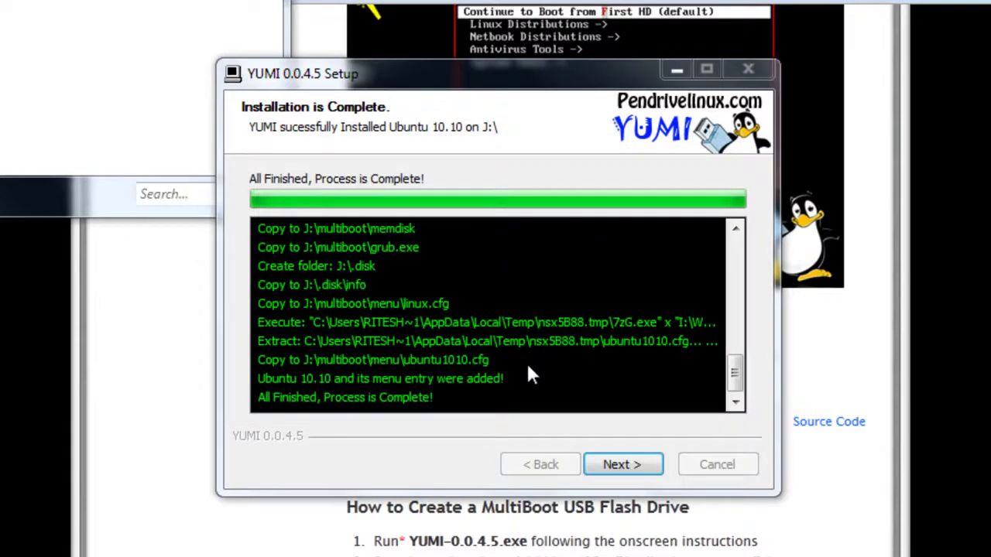
pyautogui.click(629, 467)
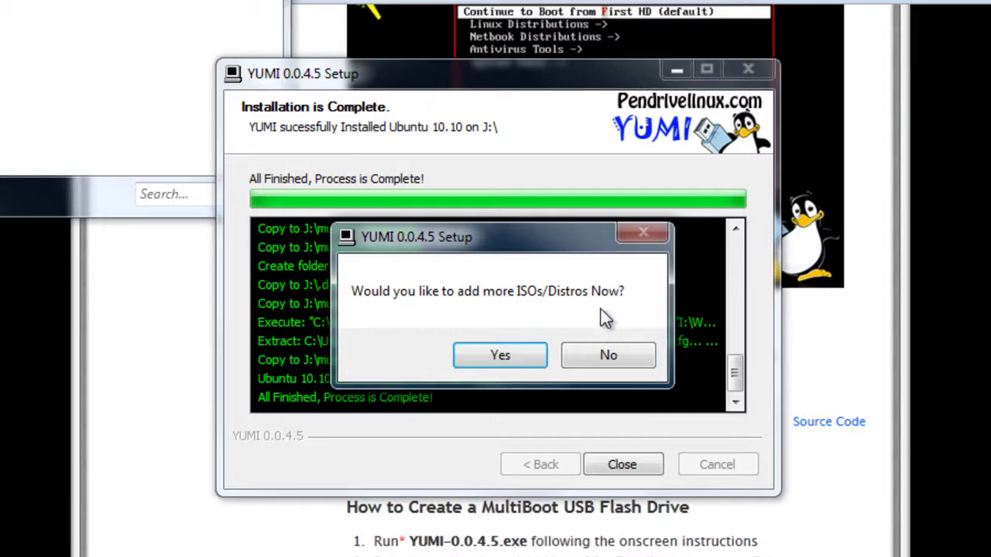
pyautogui.click(608, 356)
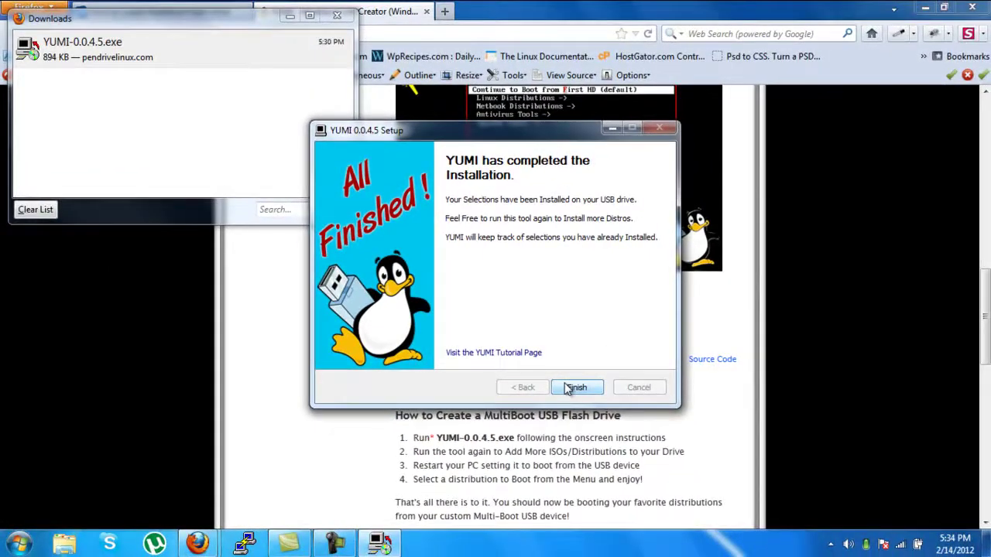
pyautogui.click(570, 388)
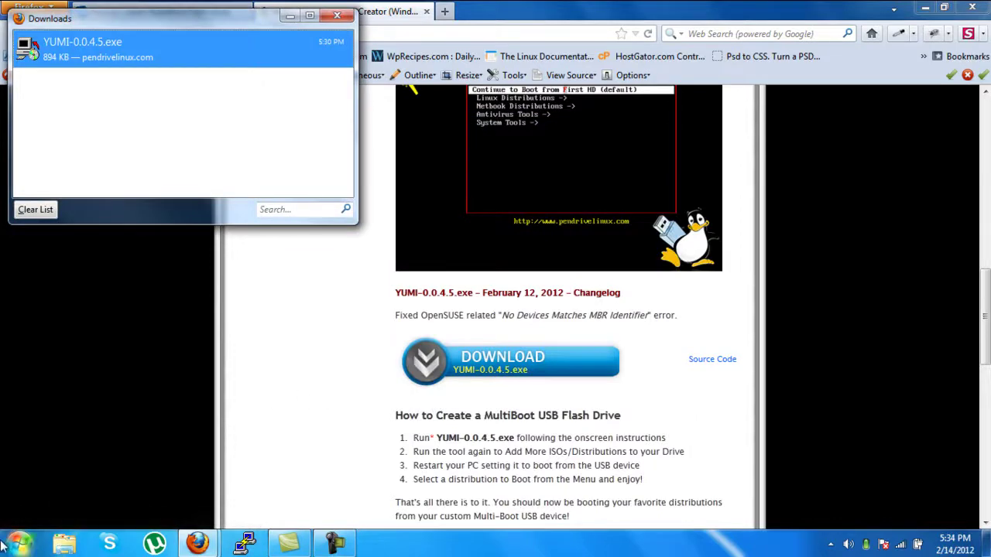
# Step: Open the MULTIBOOT (J:) drive from Computer and examine the multiboot folder and its ubuntu subfolder
pyautogui.click(19, 544)
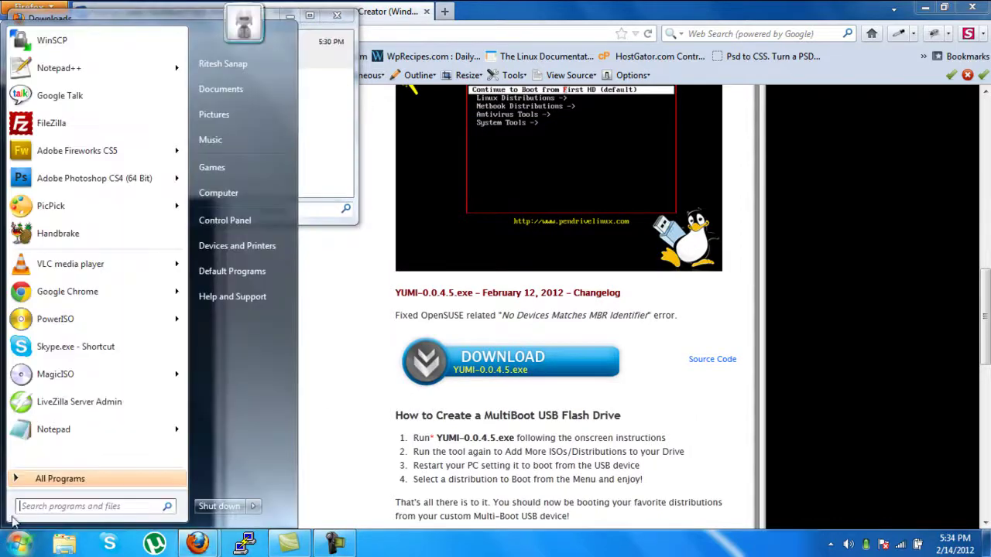
pyautogui.click(233, 196)
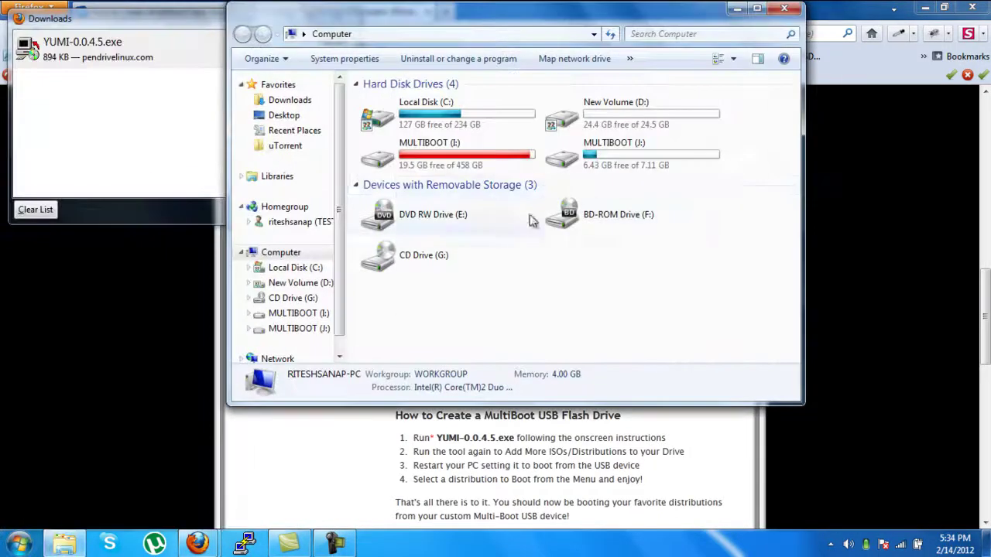
pyautogui.doubleClick(636, 159)
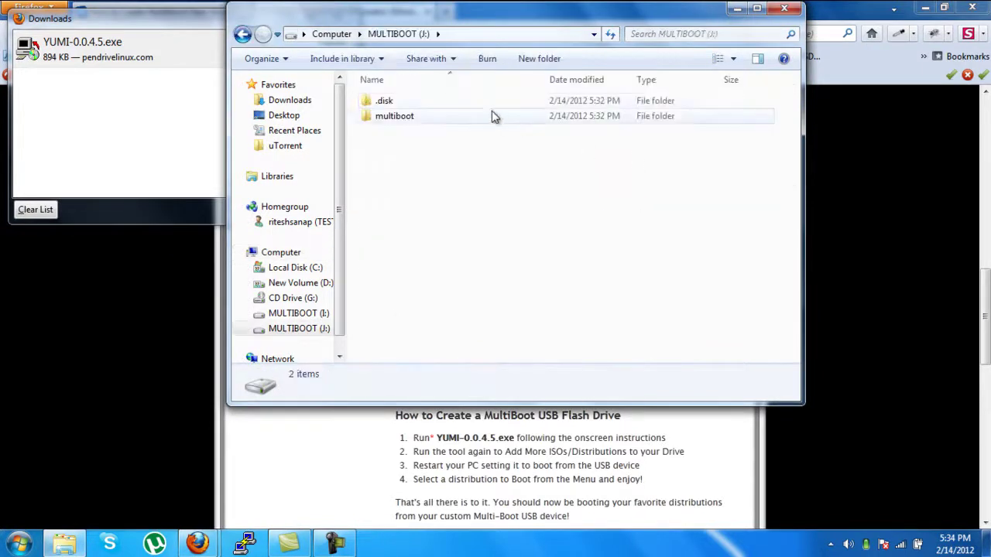
pyautogui.doubleClick(432, 122)
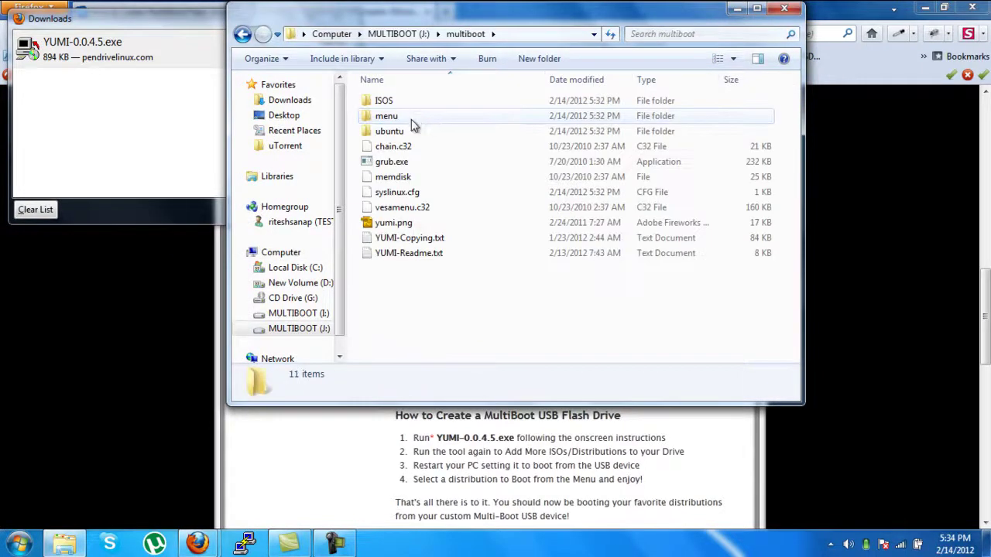
pyautogui.doubleClick(408, 132)
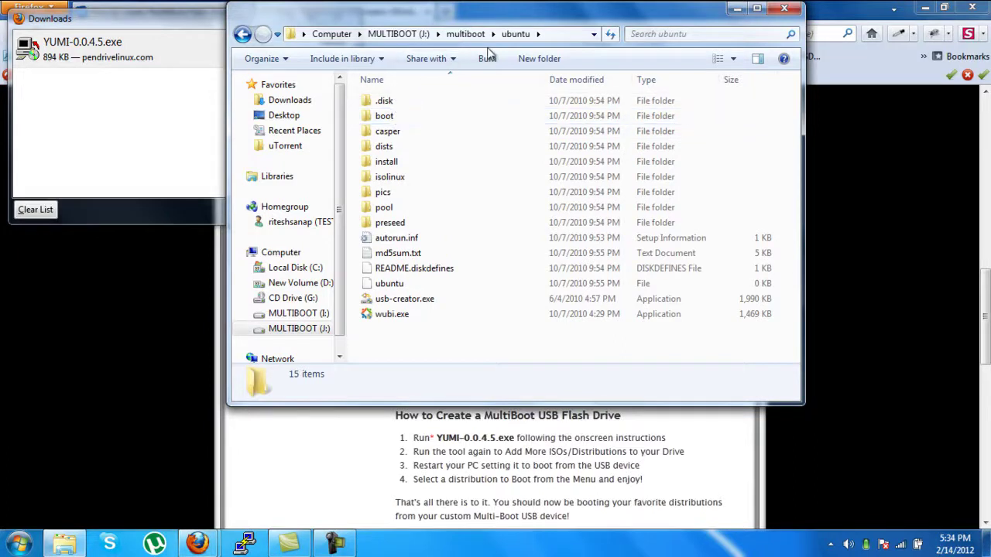
pyautogui.click(467, 34)
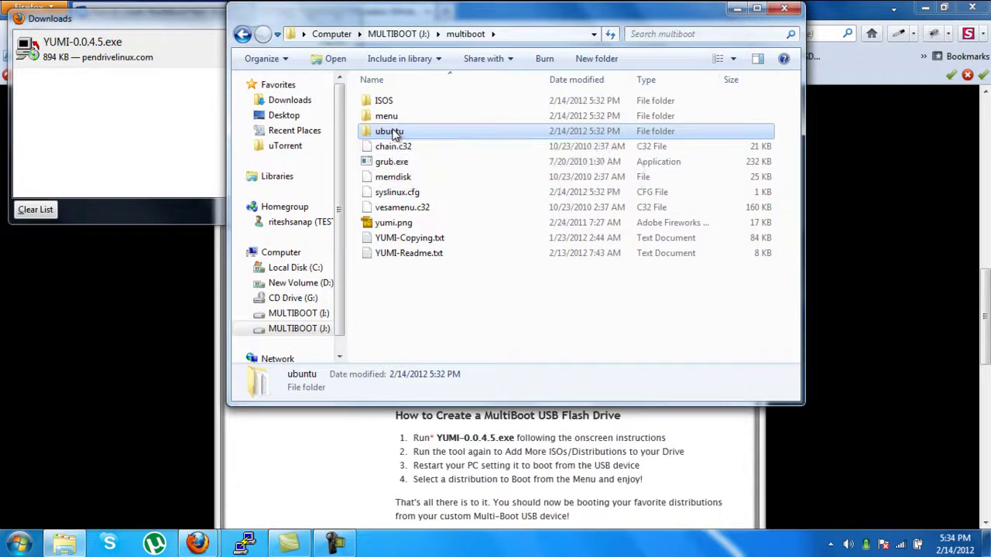
pyautogui.doubleClick(395, 133)
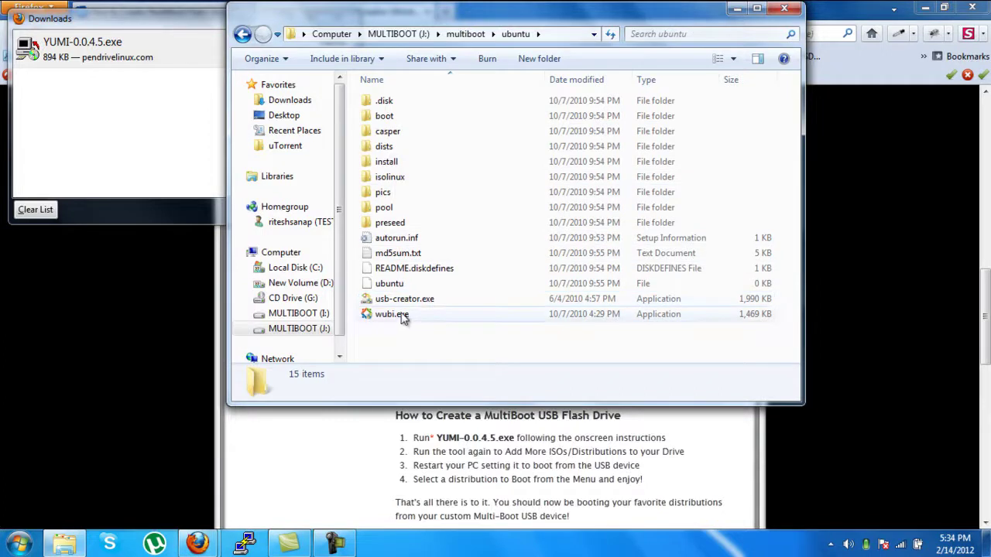
# Step: Go back up from the ubuntu folder through the J: drive to the Computer drive overview
pyautogui.click(467, 34)
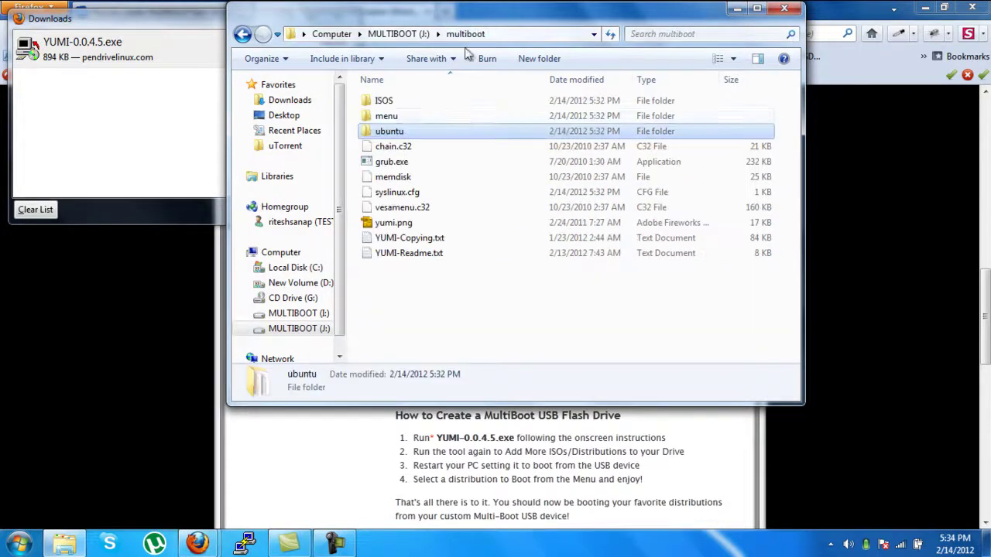
pyautogui.click(398, 34)
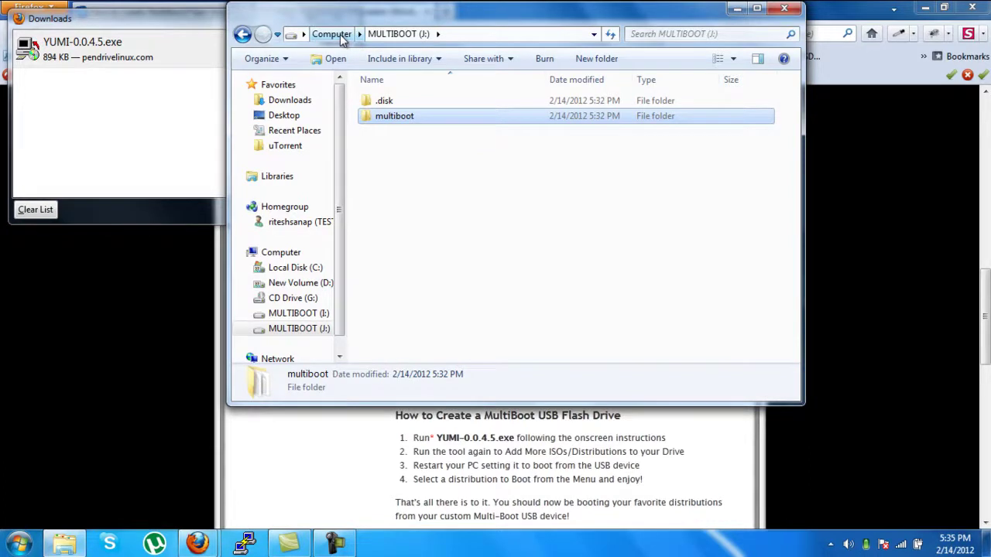
pyautogui.click(332, 34)
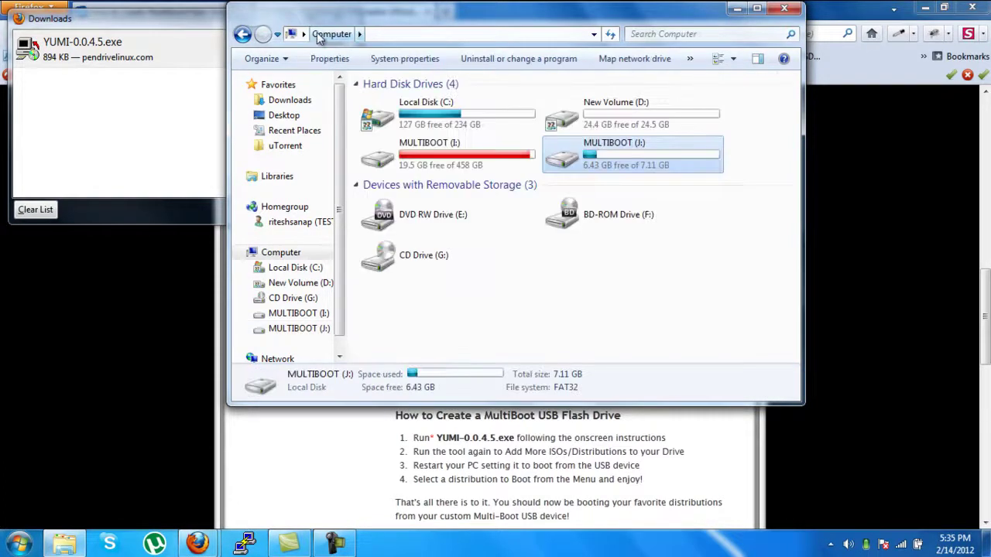
pyautogui.click(510, 316)
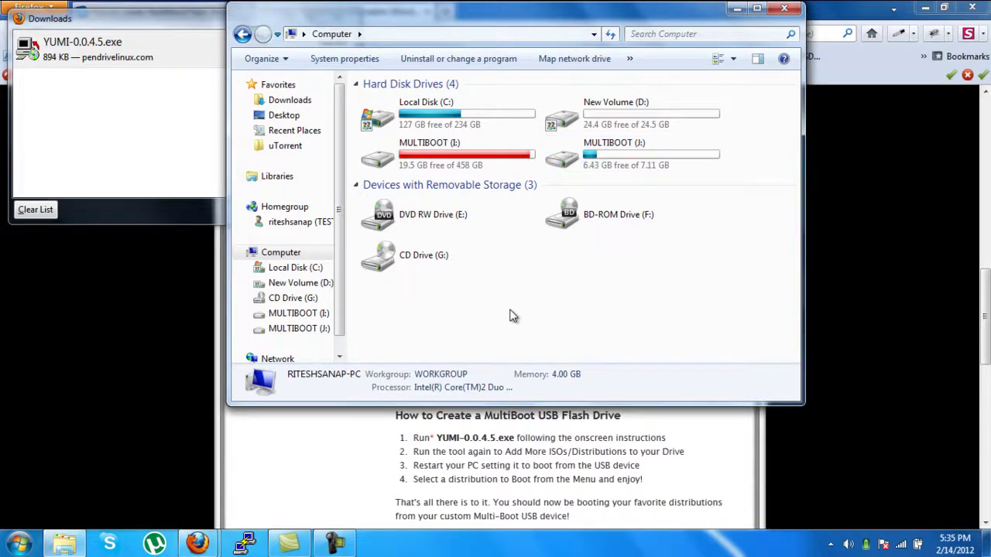